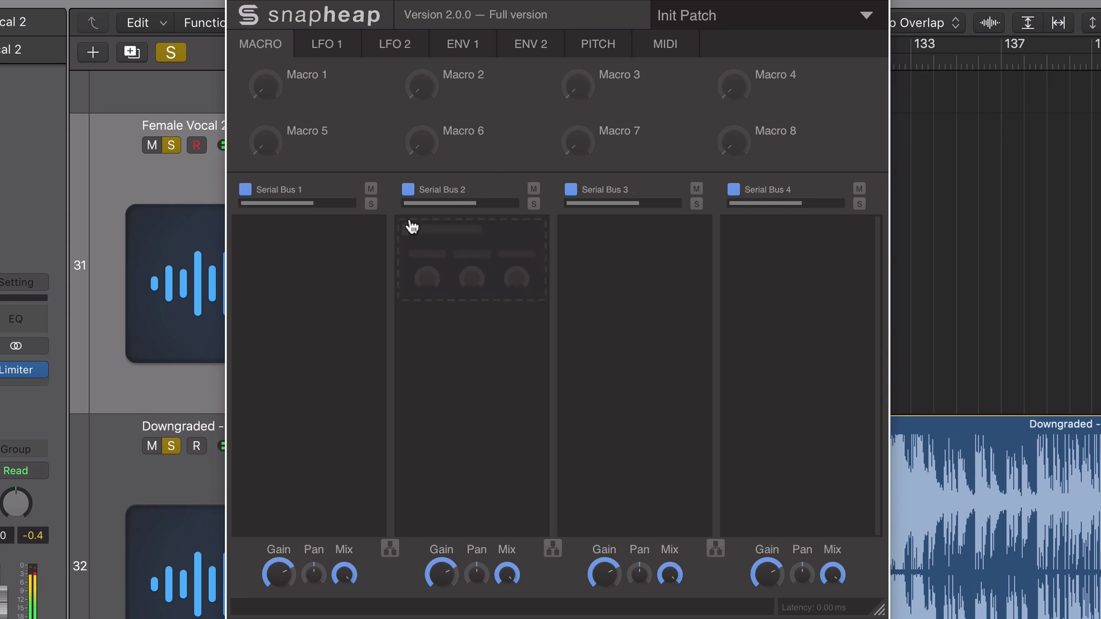
Step: Add a Compressor to the first bus at about 3.4:1 ratio and -23 dB threshold, with slight makeup gain
click(369, 246)
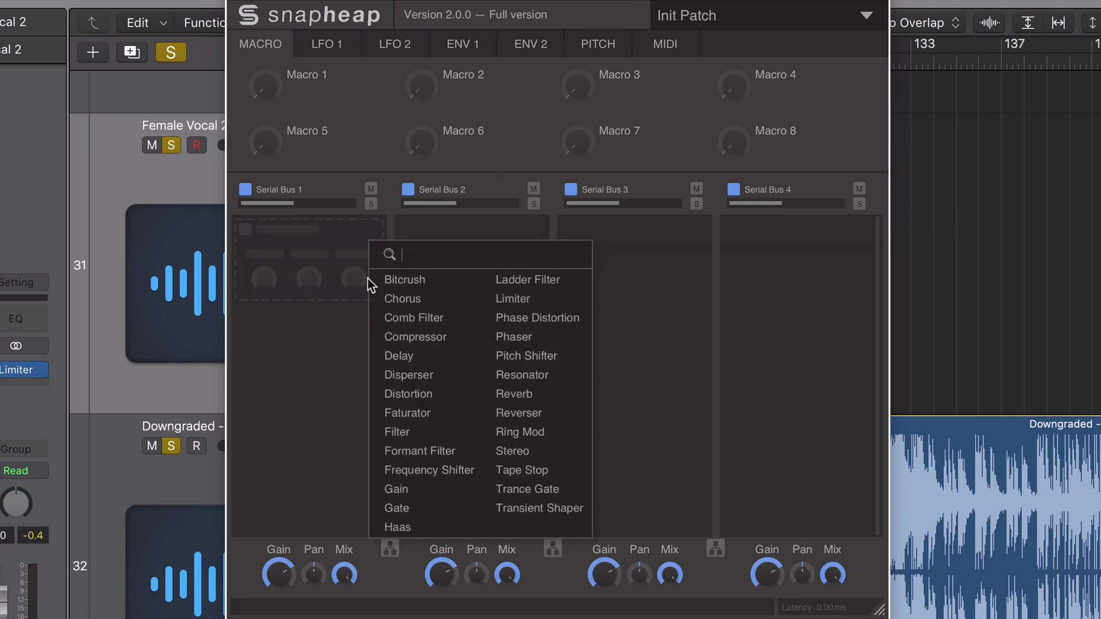
click(379, 336)
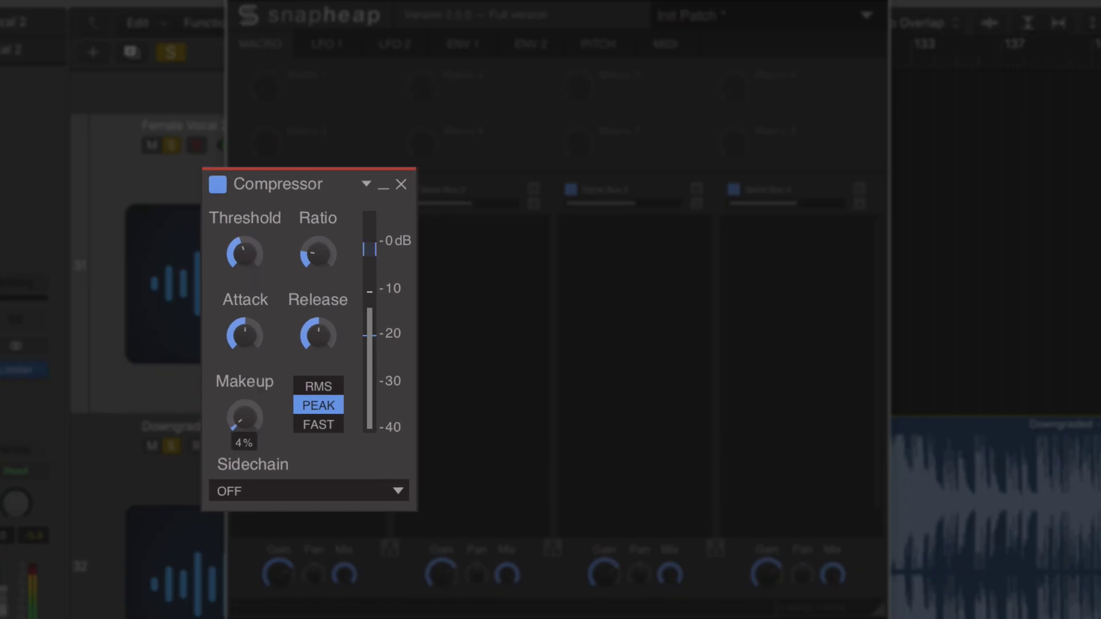
drag(263, 395, 262, 384)
drag(318, 253, 317, 226)
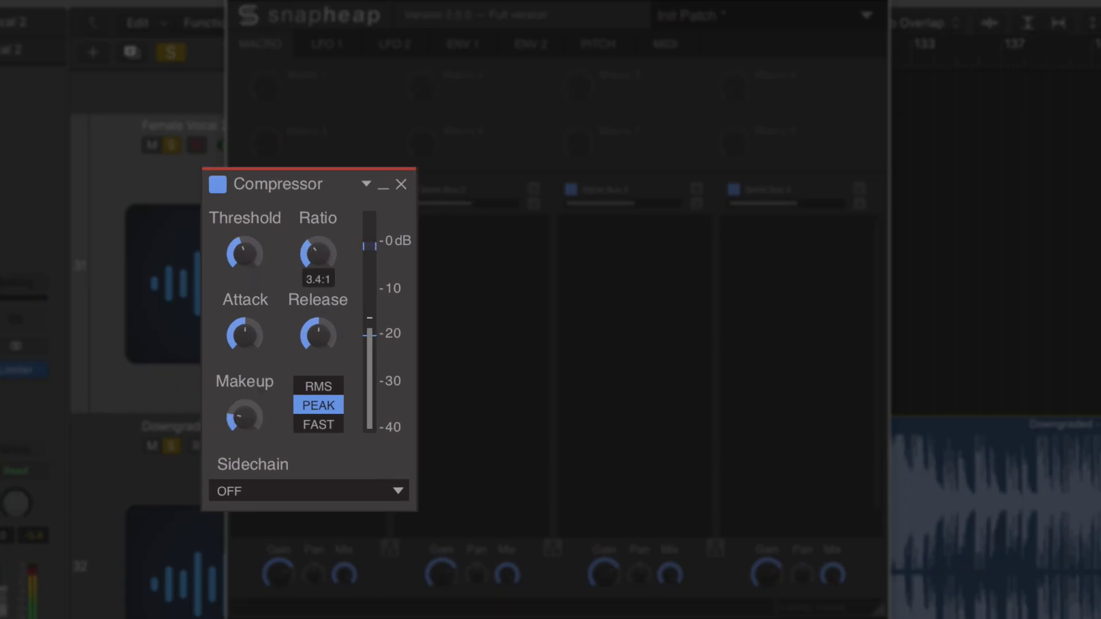
drag(257, 251, 258, 267)
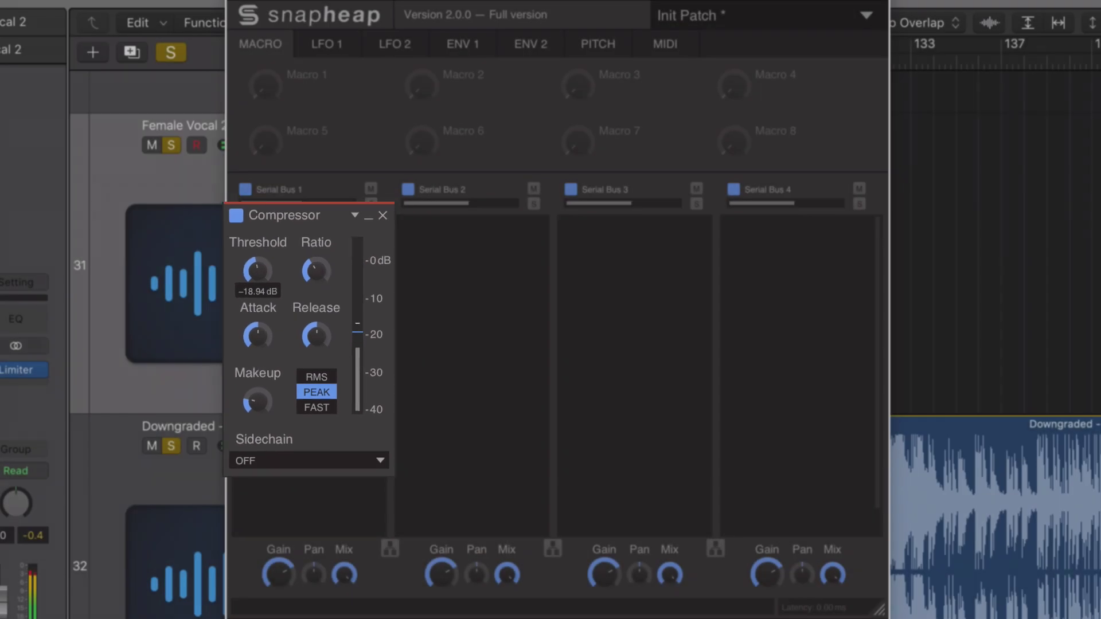
click(607, 256)
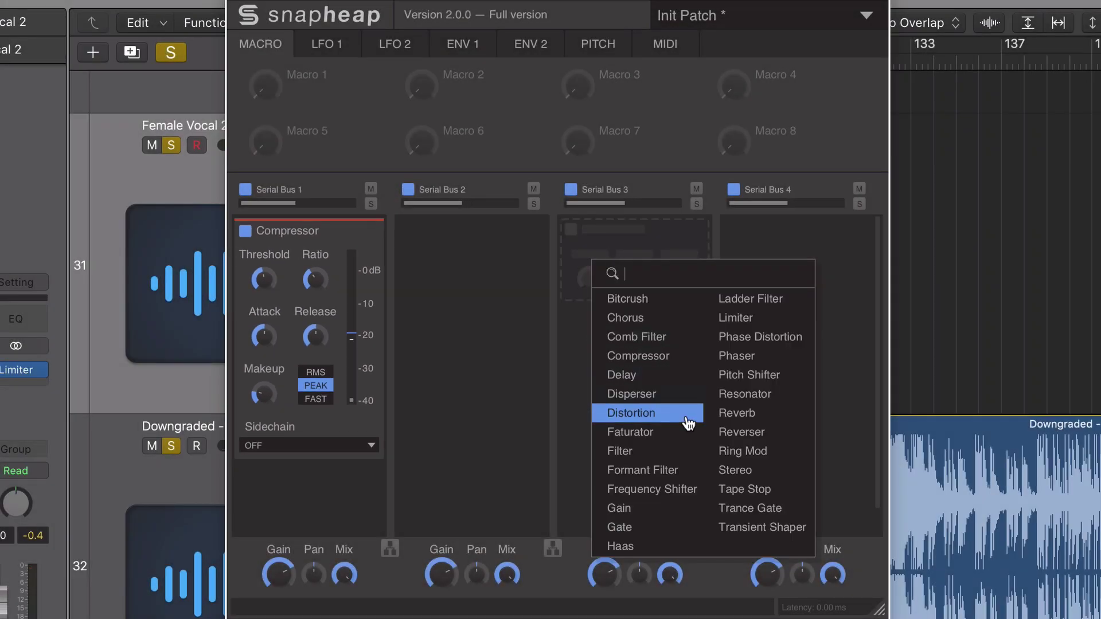
Step: Place a Haas effect on the third bus and lengthen its delay time
click(693, 547)
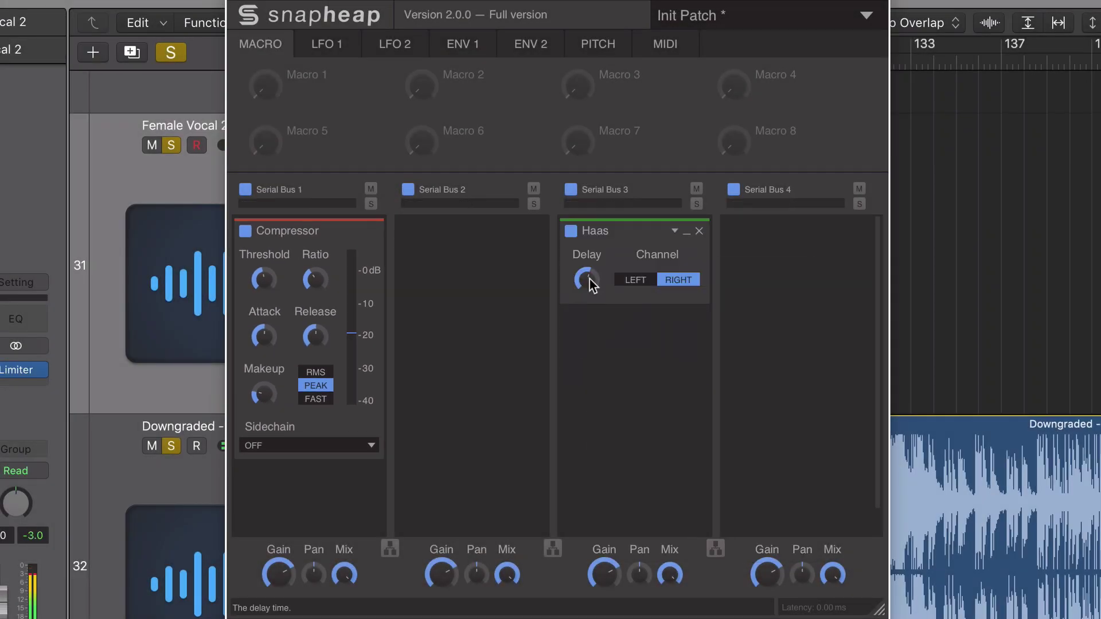
drag(591, 285, 591, 267)
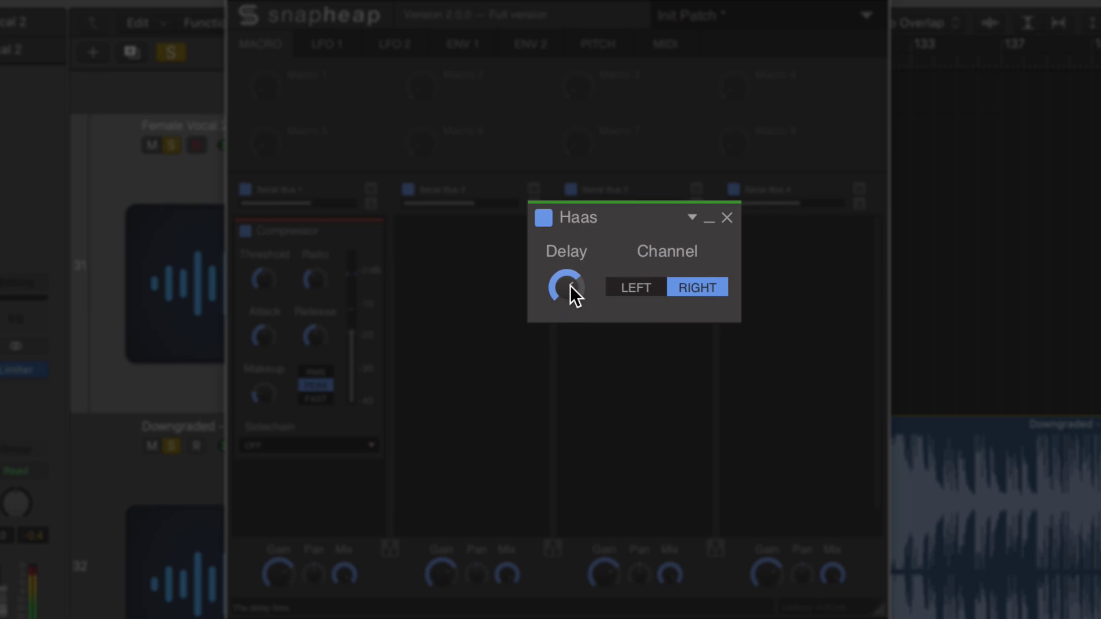
scroll(571, 285, up, 1)
scroll(570, 285, up, 1)
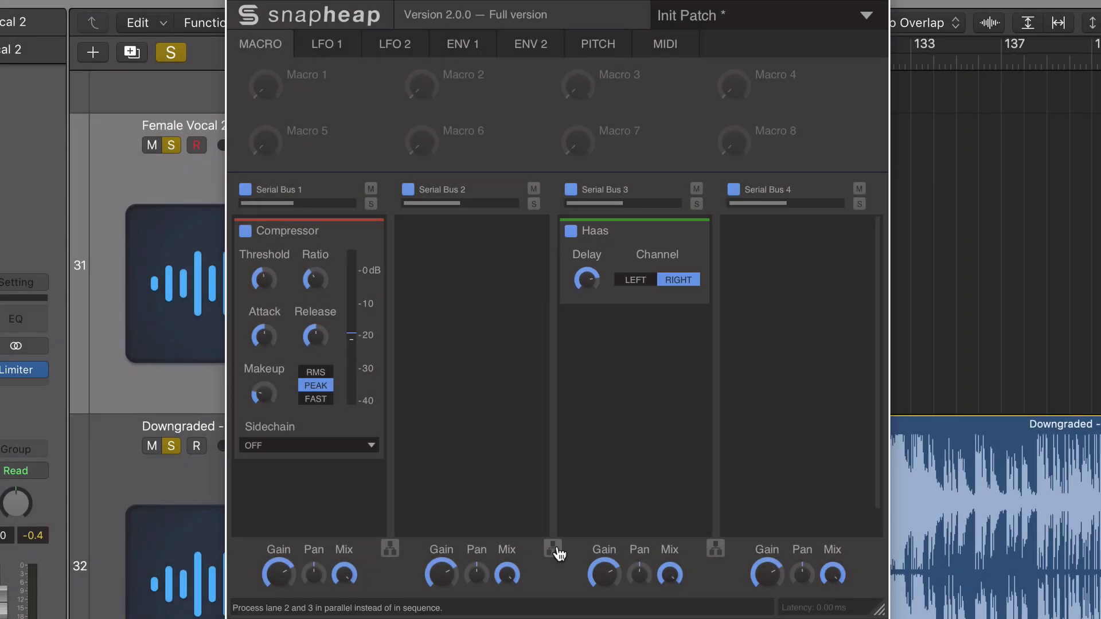
Step: Switch the middle buses to parallel and put a -12 semitone Pitch Shifter on bus 2a
click(554, 548)
click(449, 249)
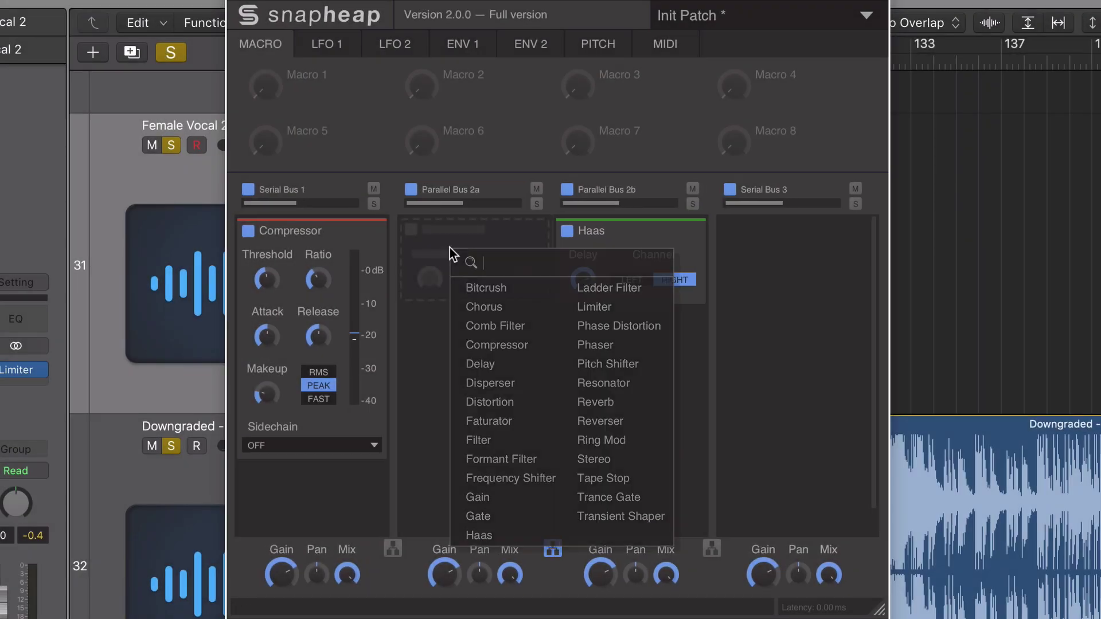
click(598, 364)
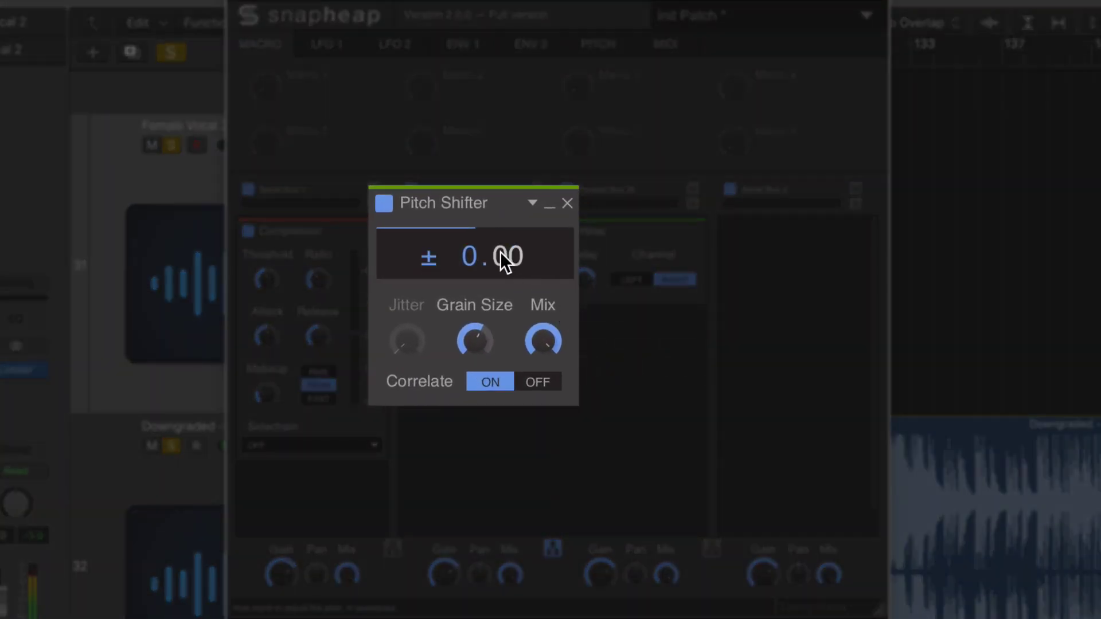
scroll(465, 261, down, 3)
scroll(465, 261, down, 5)
scroll(464, 261, down, 3)
scroll(465, 260, down, 1)
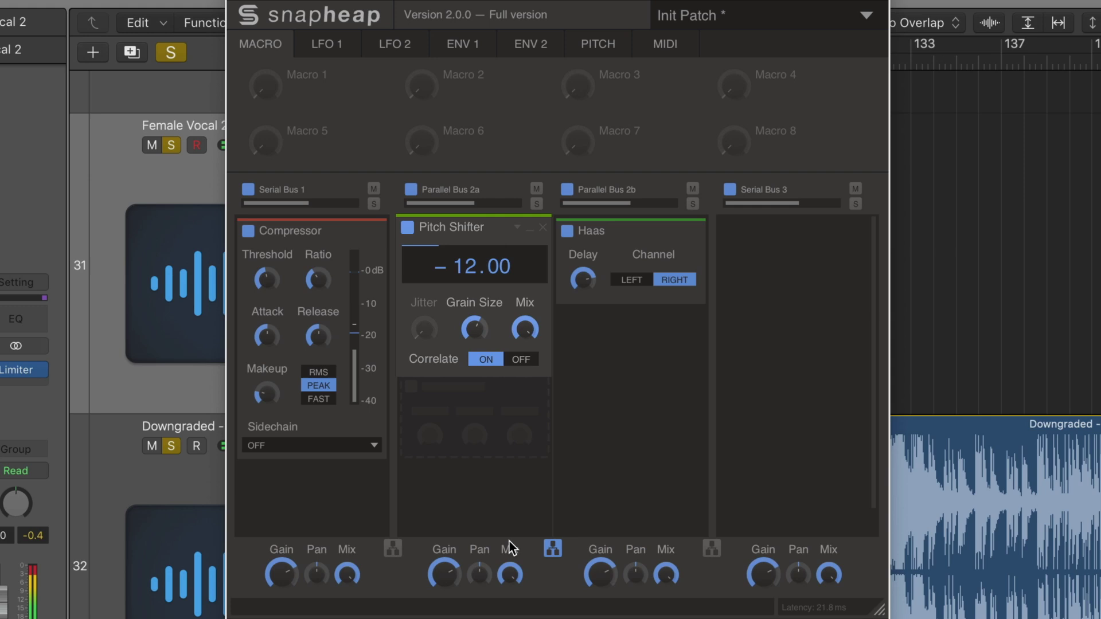
Step: Add a Reverb below the Pitch Shifter on the parallel bus with its mix raised
click(472, 397)
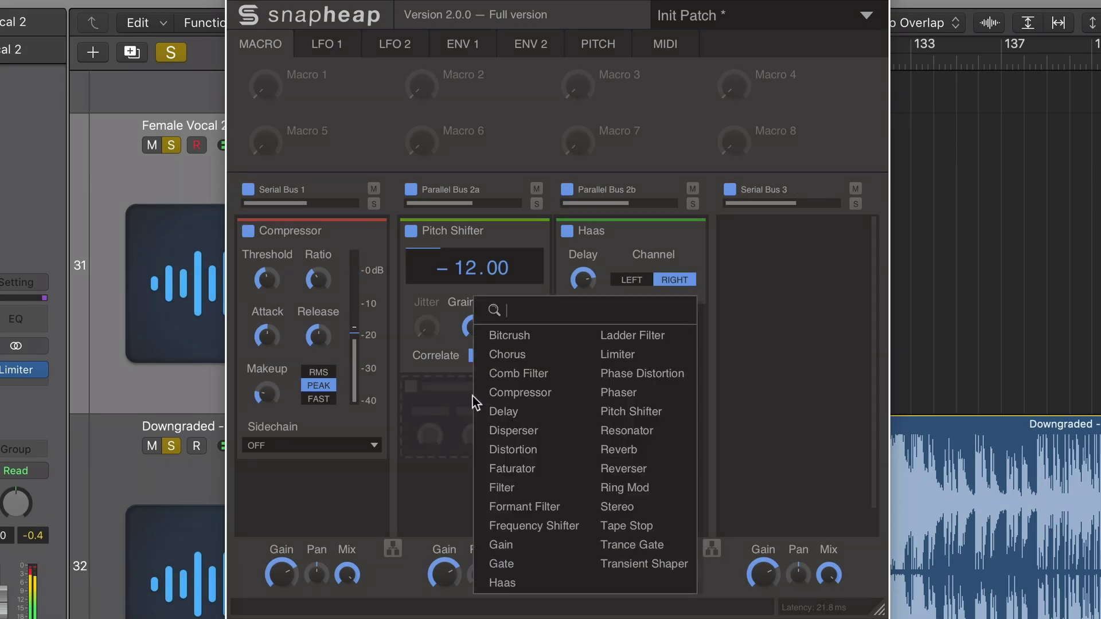
text(rev)
click(613, 450)
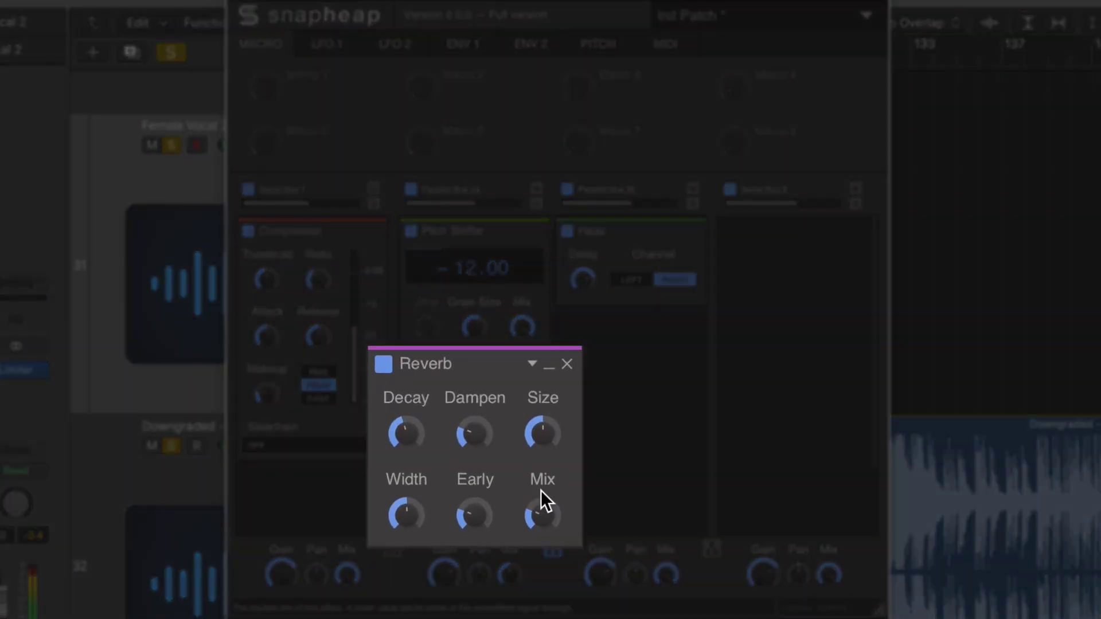
drag(542, 492, 541, 478)
click(792, 258)
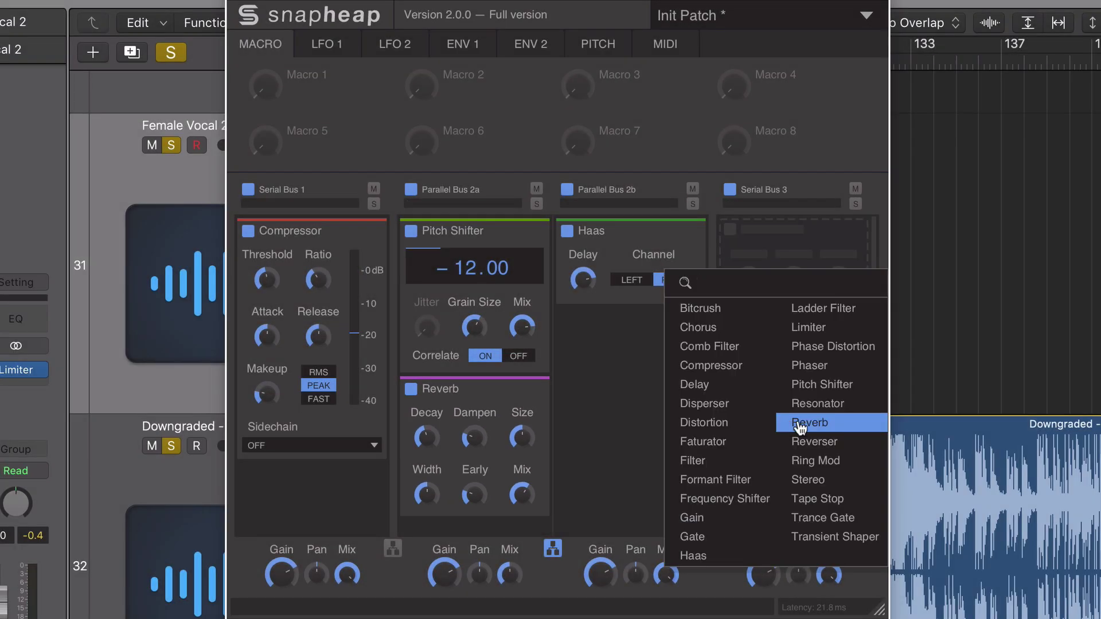
Step: Put a Reverb on the last bus with mix around 11% and increased dampening
click(833, 426)
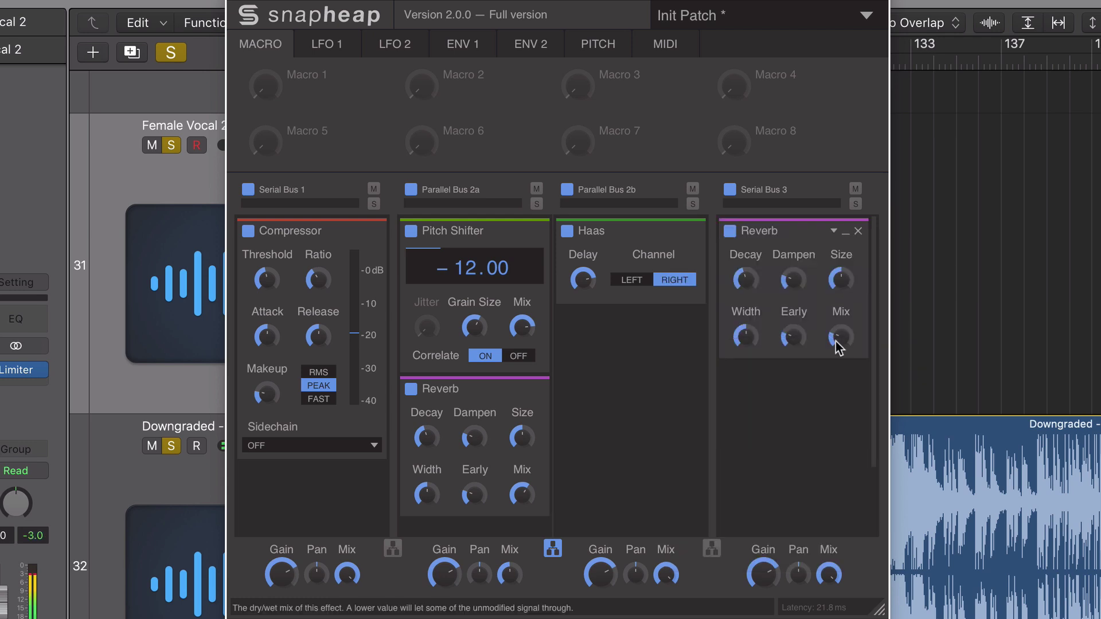
drag(839, 344, 840, 352)
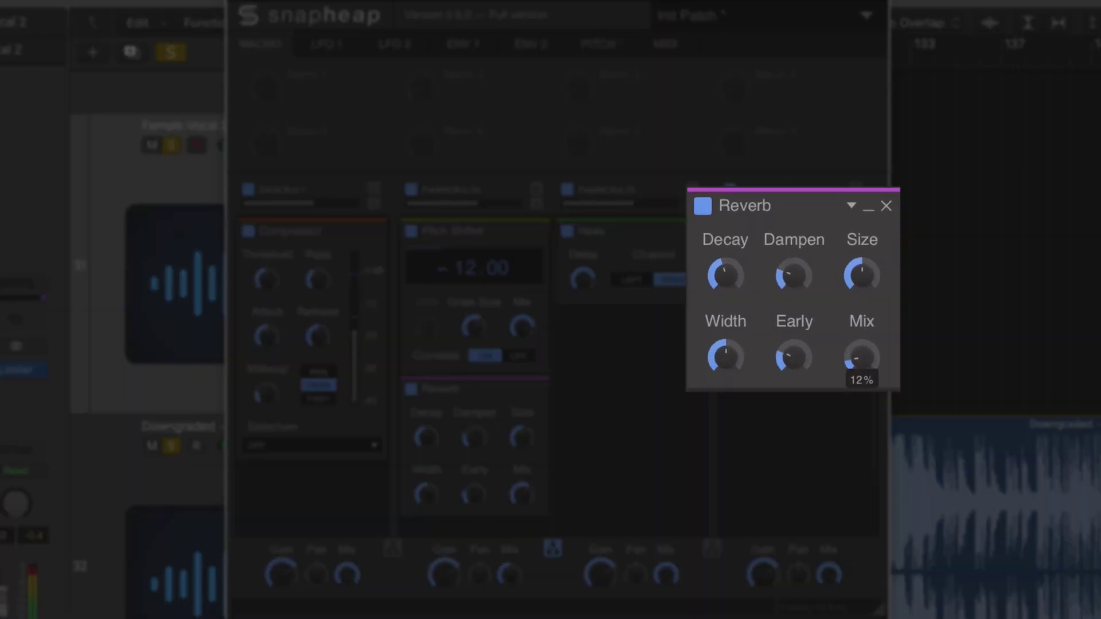
drag(844, 344, 844, 351)
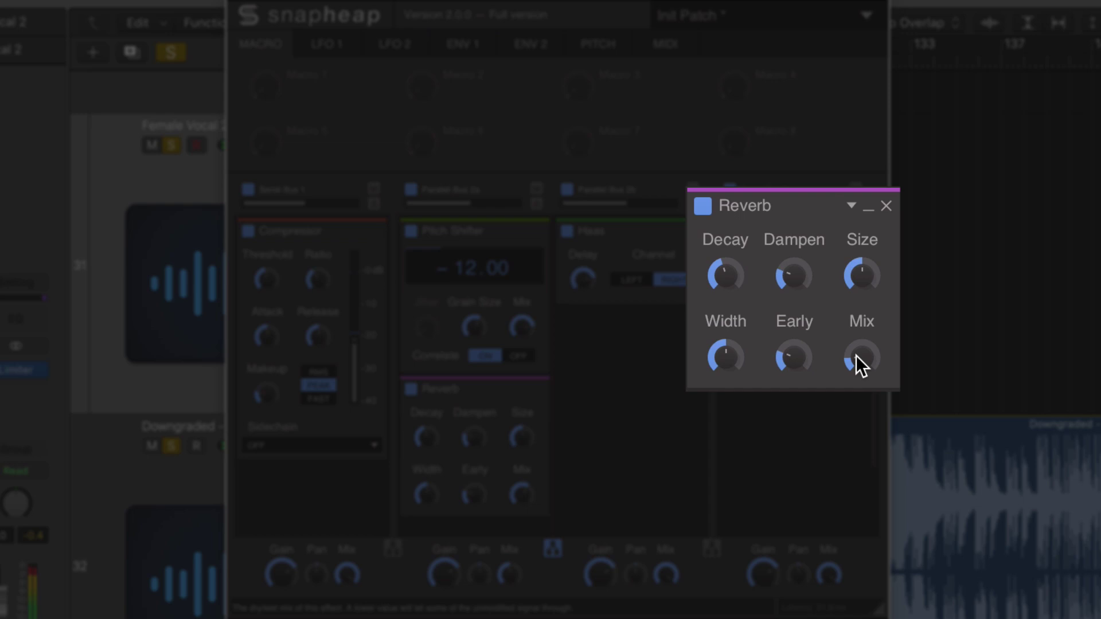
drag(814, 279, 814, 262)
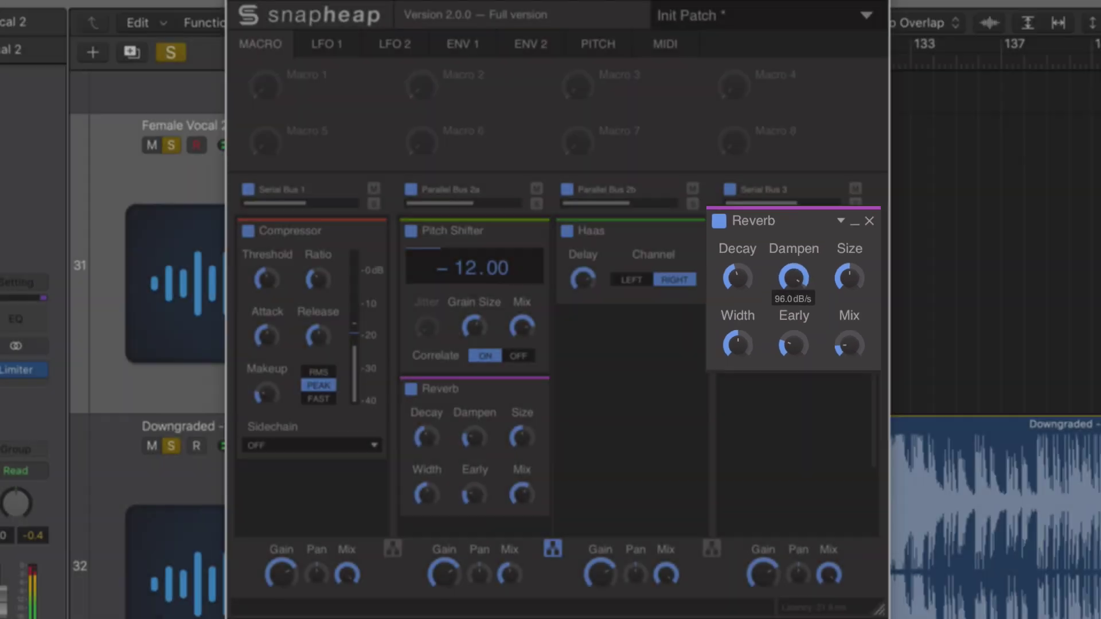
Step: Add a 152 ms ping-pong Delay after the last Reverb, with mix lowered to about 11%
click(665, 293)
click(695, 412)
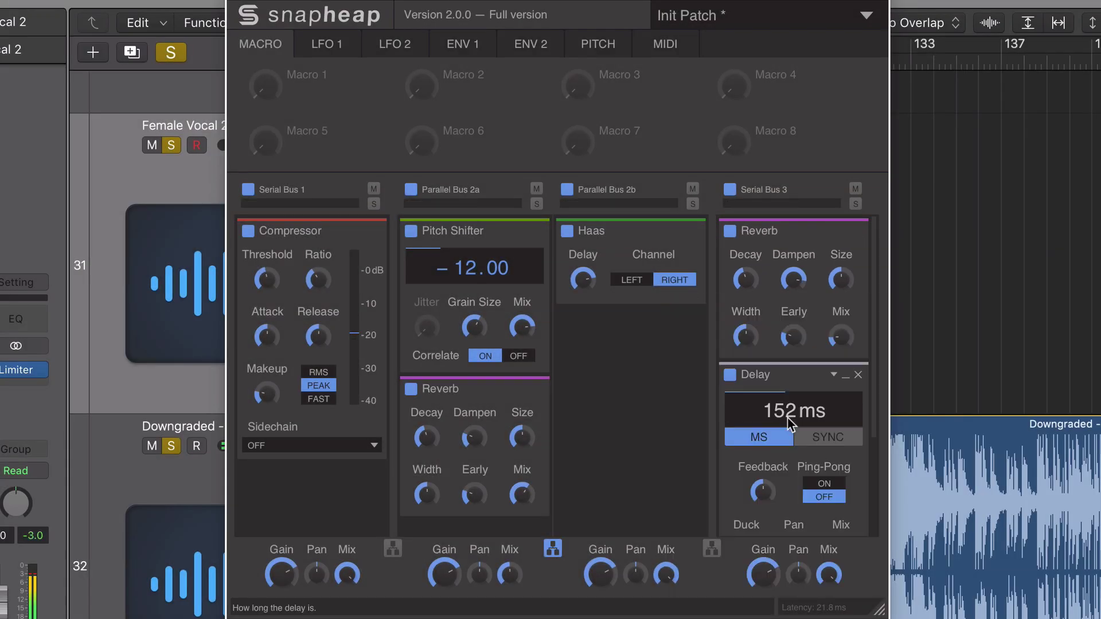
click(820, 486)
scroll(820, 486, down, 3)
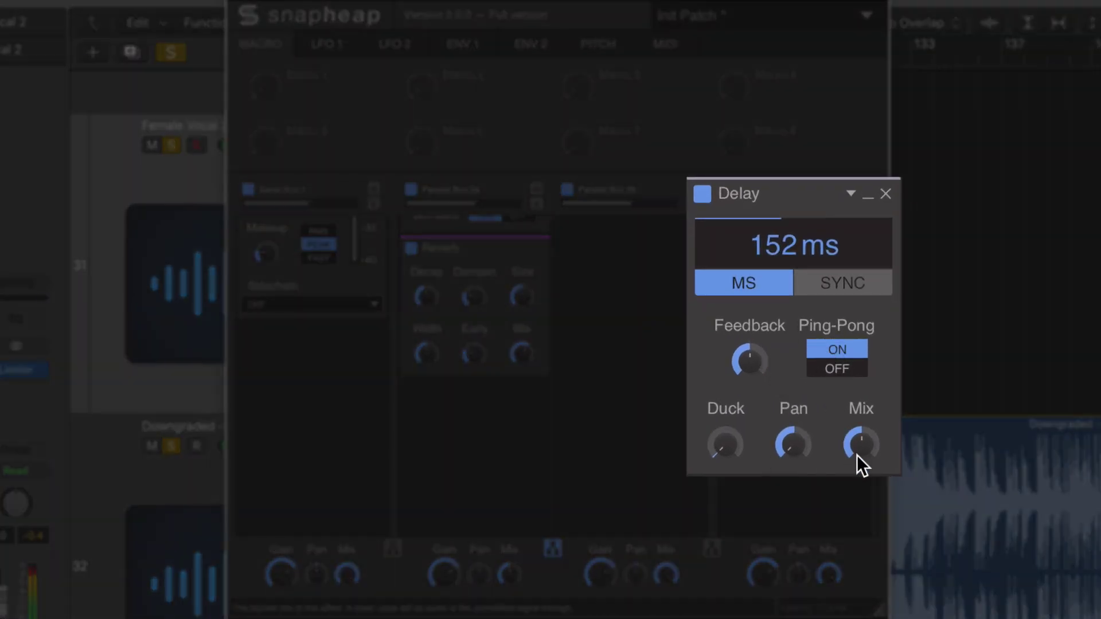
mouse_move(858, 452)
mouse_down()
mouse_move(858, 473)
mouse_move(861, 461)
mouse_up()
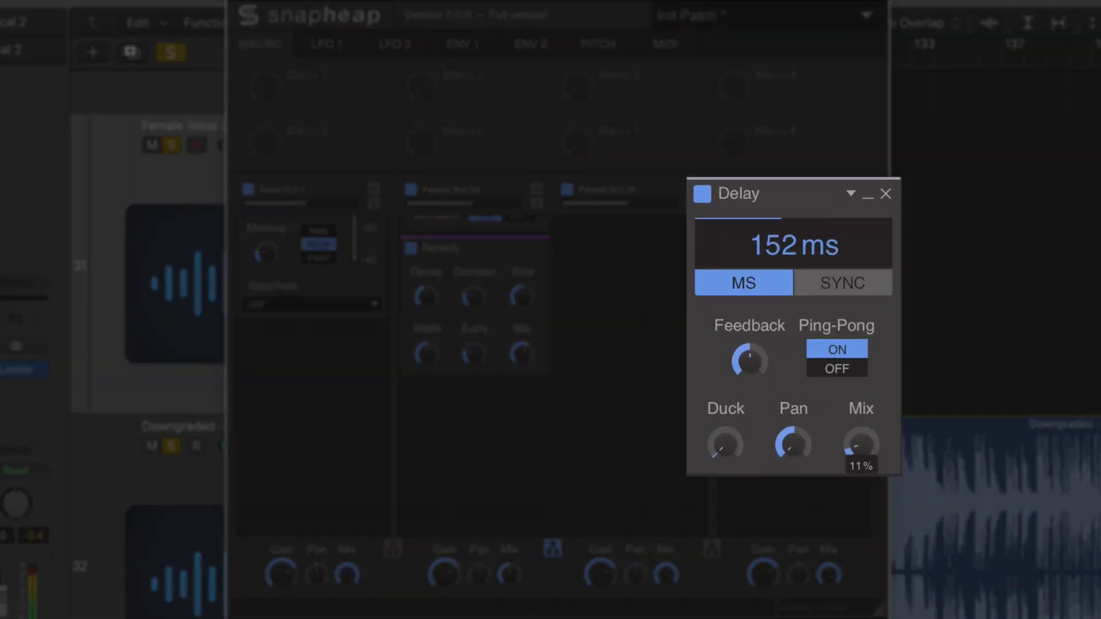